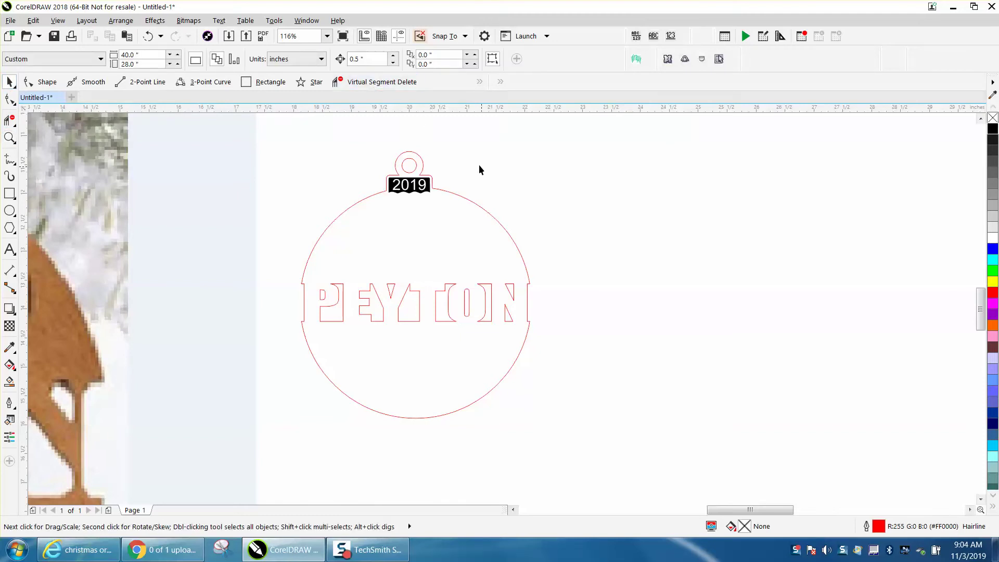
Open Insert Character and choose the Wingdings font as the symbol source.
left_click(312, 22)
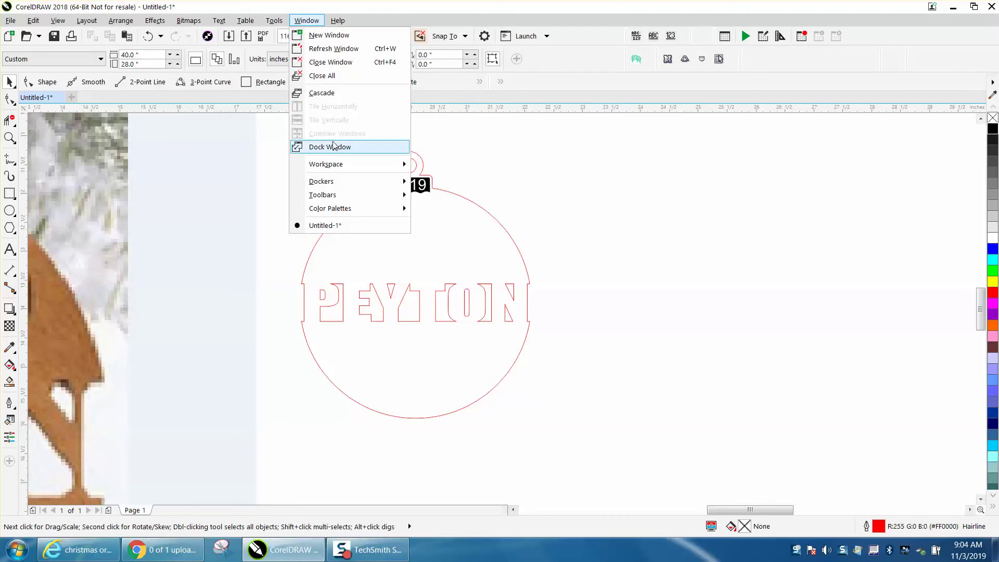
mouse_move(333, 186)
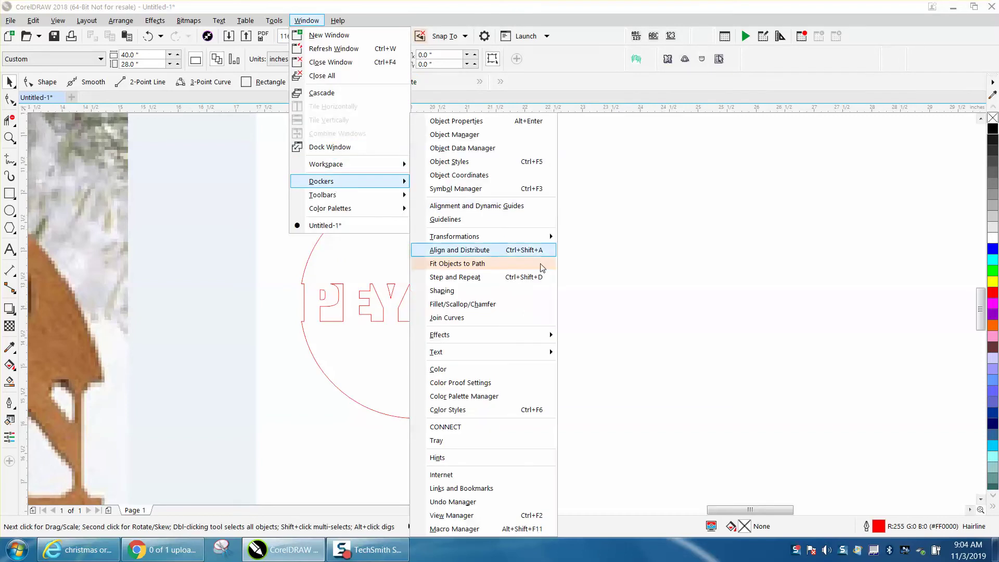
mouse_move(445, 354)
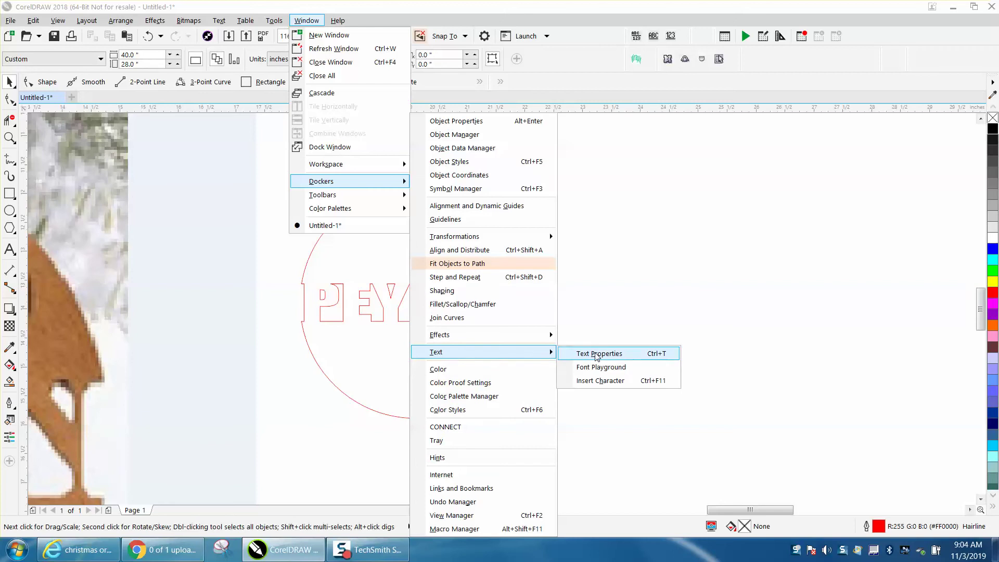
left_click(601, 382)
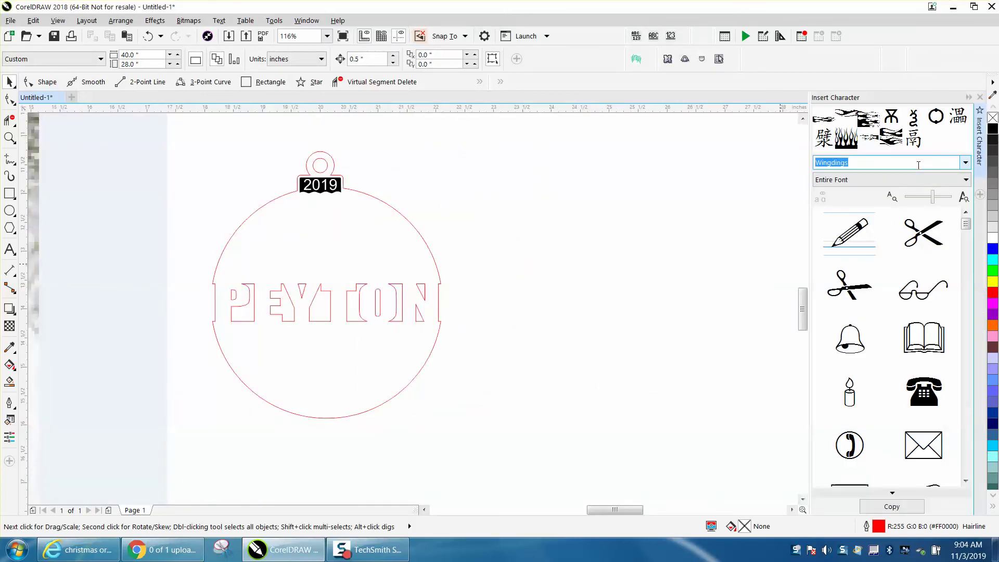
left_click(965, 164)
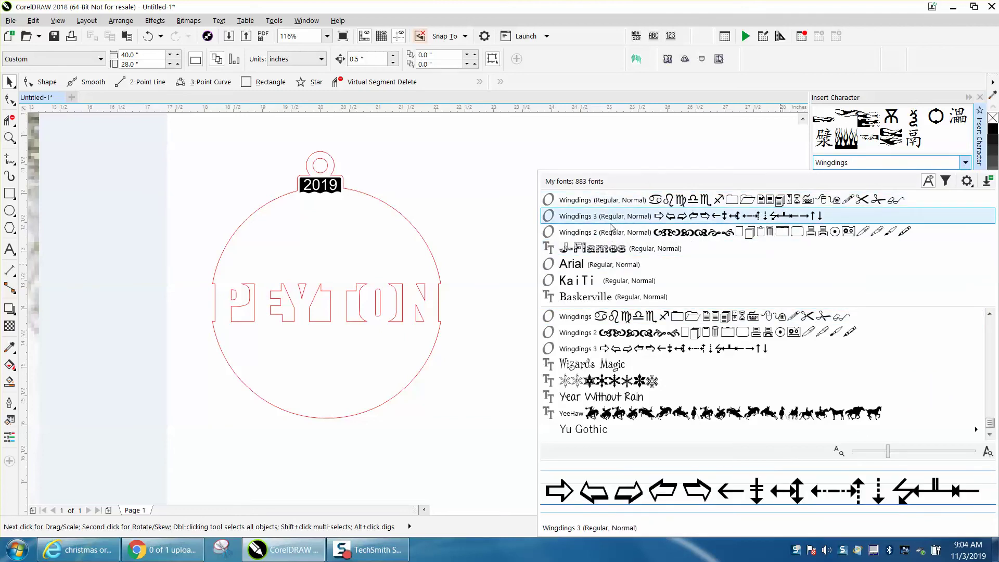
left_click(612, 201)
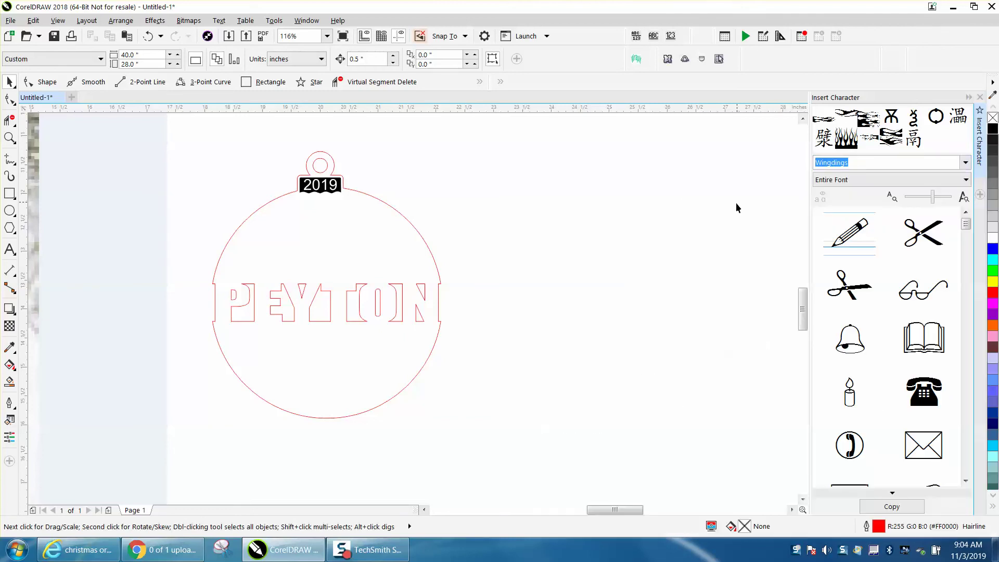
Find the snowflake symbol among the Wingdings characters and place it on the blank area beside the ornament.
mouse_move(966, 229)
left_mouse_down()
mouse_move(979, 332)
mouse_move(973, 481)
mouse_move(969, 428)
left_mouse_up()
left_click(966, 212)
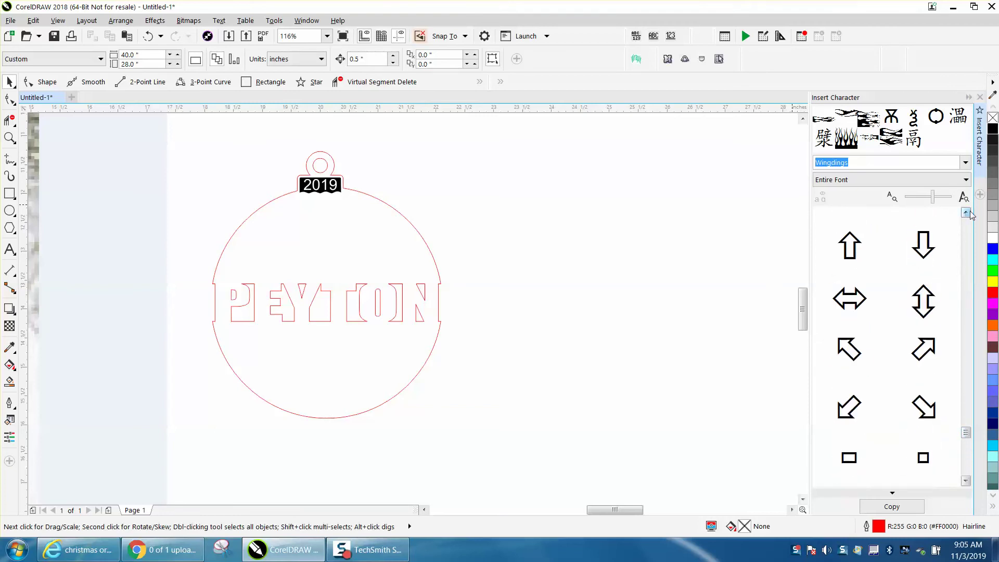
left_click_drag(969, 213, 966, 214)
left_click(919, 329)
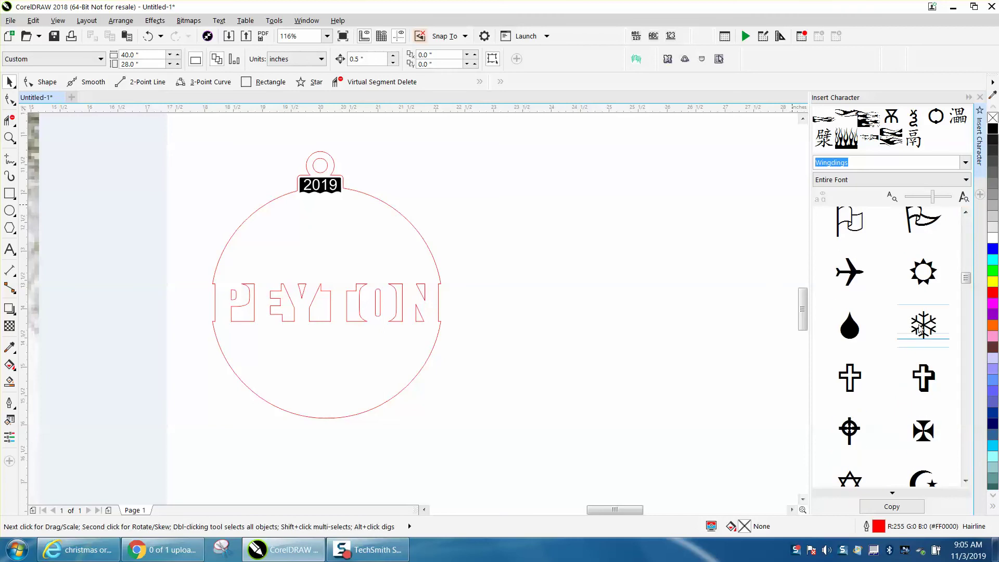
left_click_drag(927, 329, 674, 340)
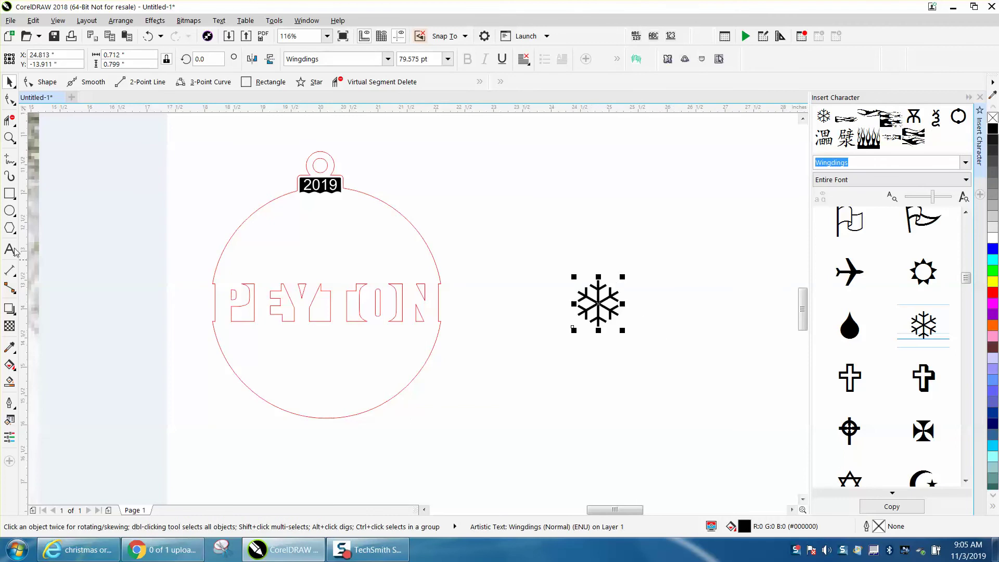
Test the snowflake against a yellow-filled rectangle about 3.44 by 1.59 inches, and delete the rectangle.
left_click(10, 193)
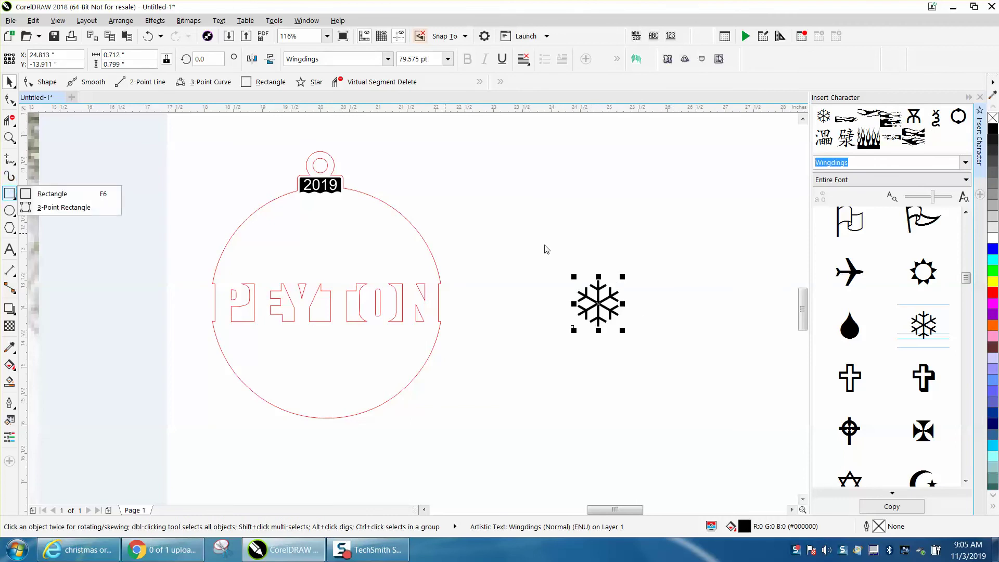
left_click(83, 198)
left_click_drag(540, 240, 740, 334)
left_click(992, 282)
left_click_drag(924, 325, 599, 303)
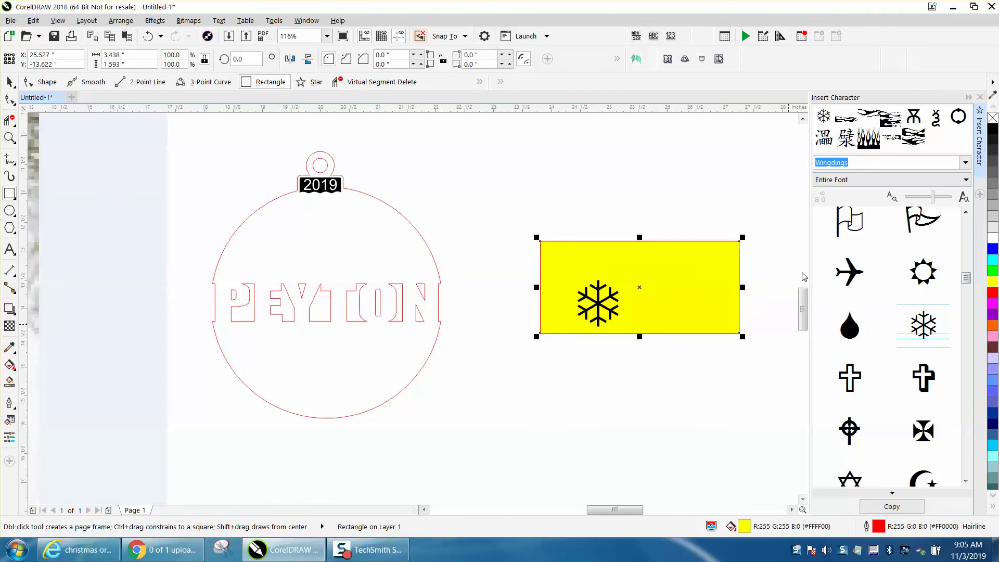
key("space")
left_click(683, 284)
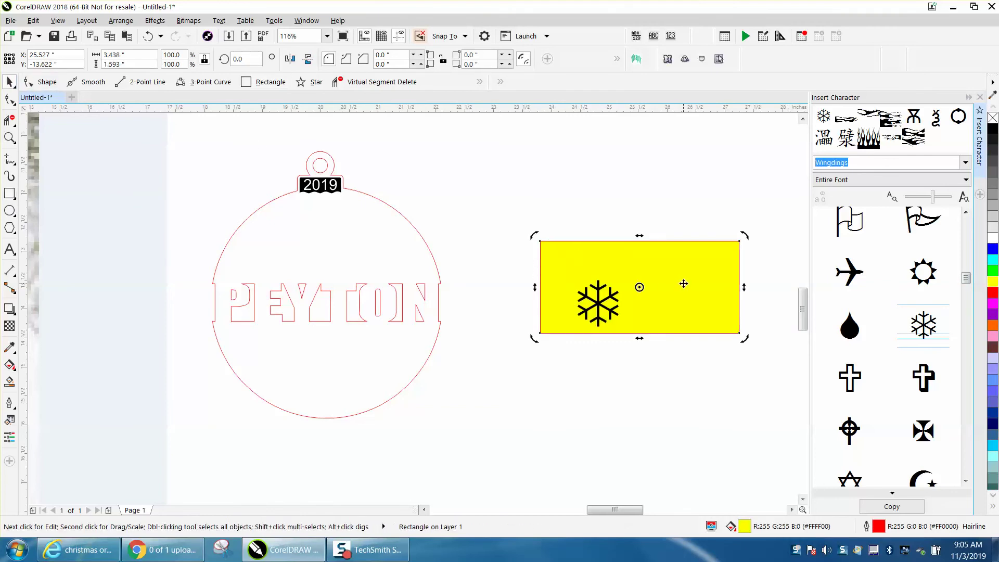
key("Delete")
Place the snowflake in the ornament's upper-left area with a copy at its upper right, deleting the extra duplicate outside the edge.
left_click_drag(609, 306, 367, 257)
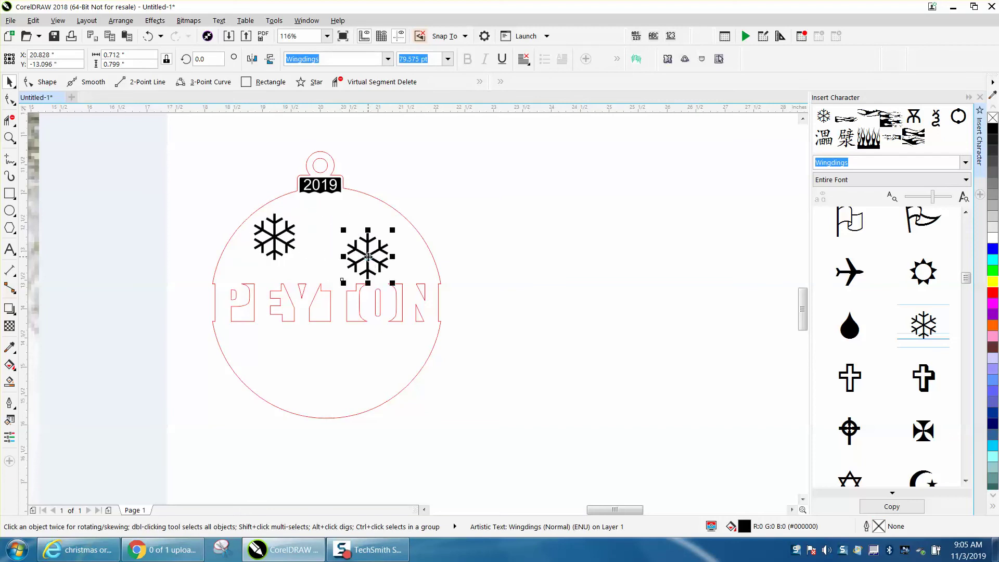
key("ctrl+d")
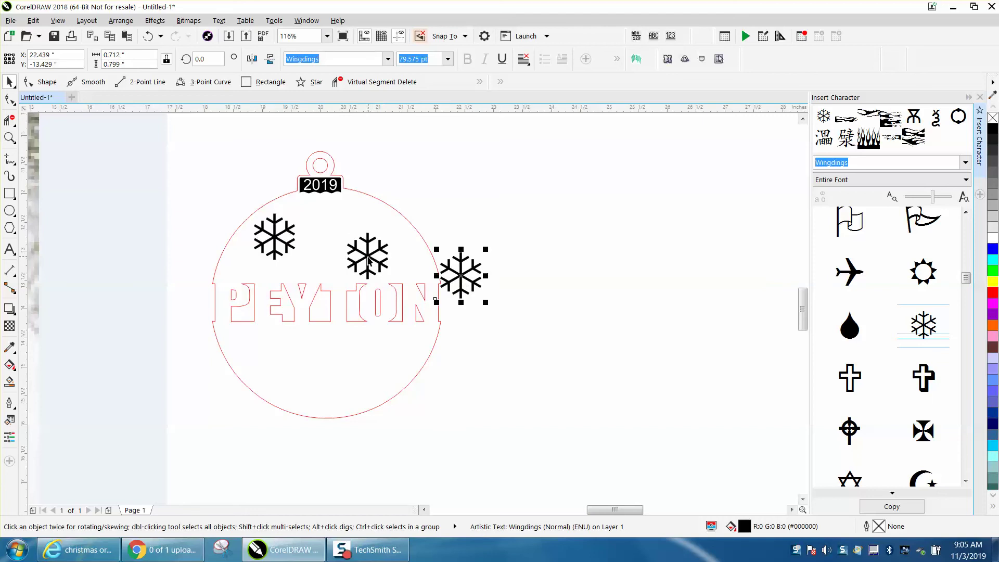
key("Delete")
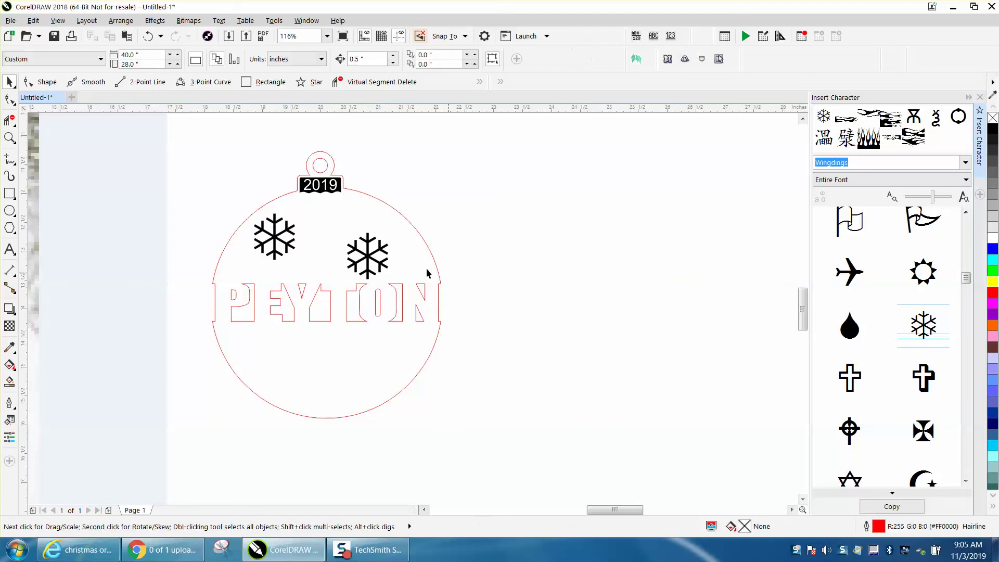
Add two snowflakes below the ornament's name, one full size and one reduced to about 0.48 by 0.54 inches.
left_click(380, 248)
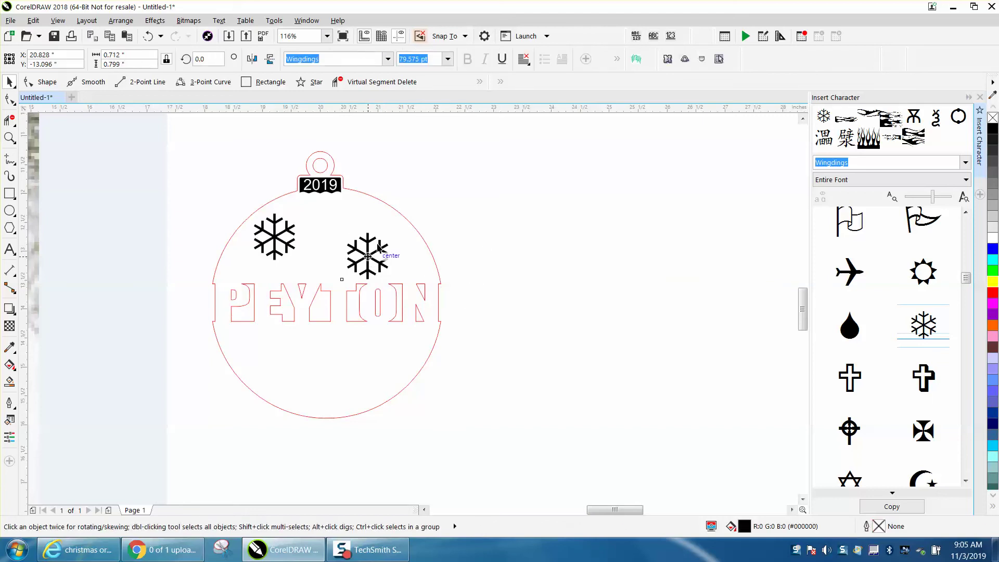
left_click(12, 87)
left_click(225, 131)
left_click(385, 248)
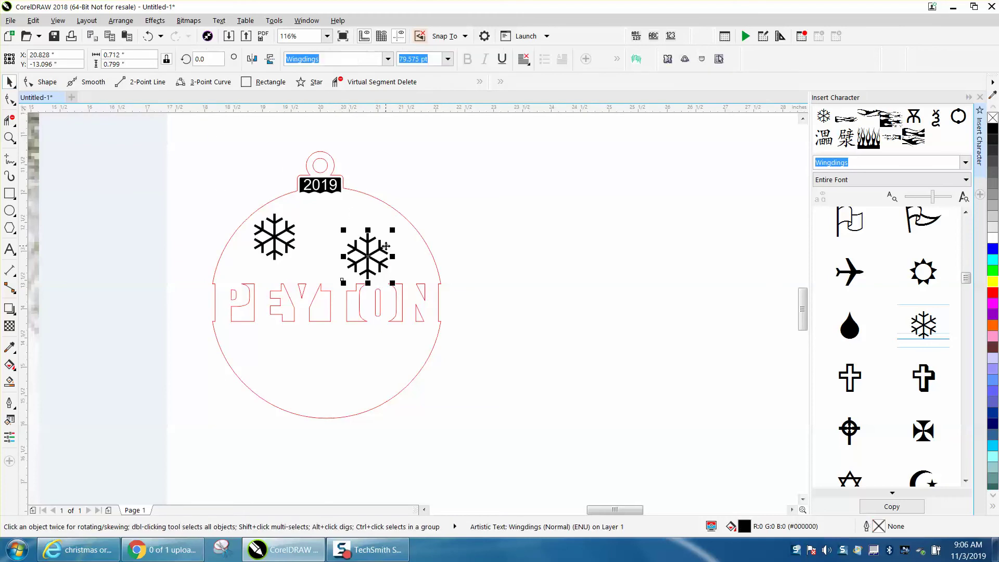
left_click_drag(370, 263, 379, 365)
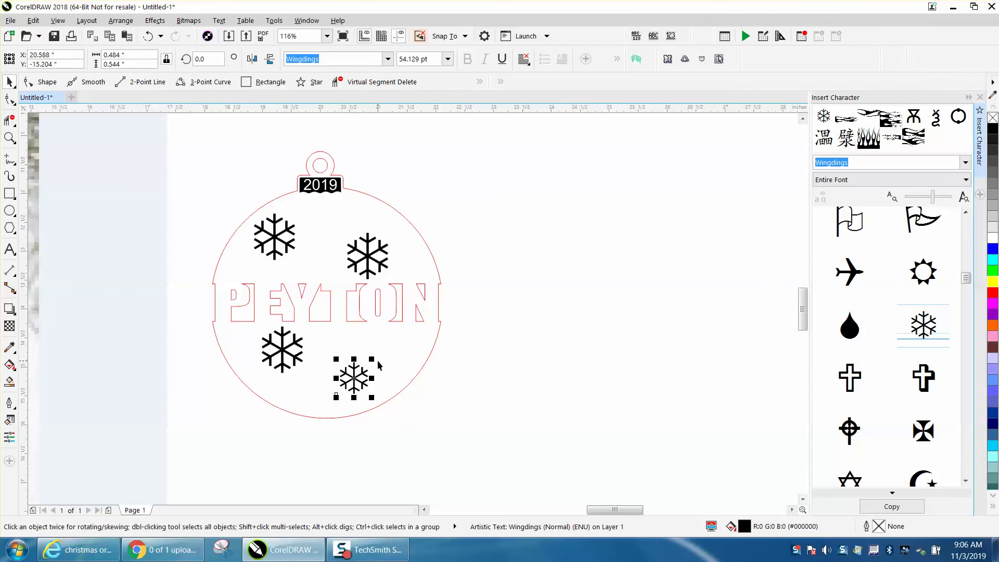
Move the upper-right snowflake across the ornament's edge and give it no fill and a black outline.
left_click_drag(372, 266, 386, 255)
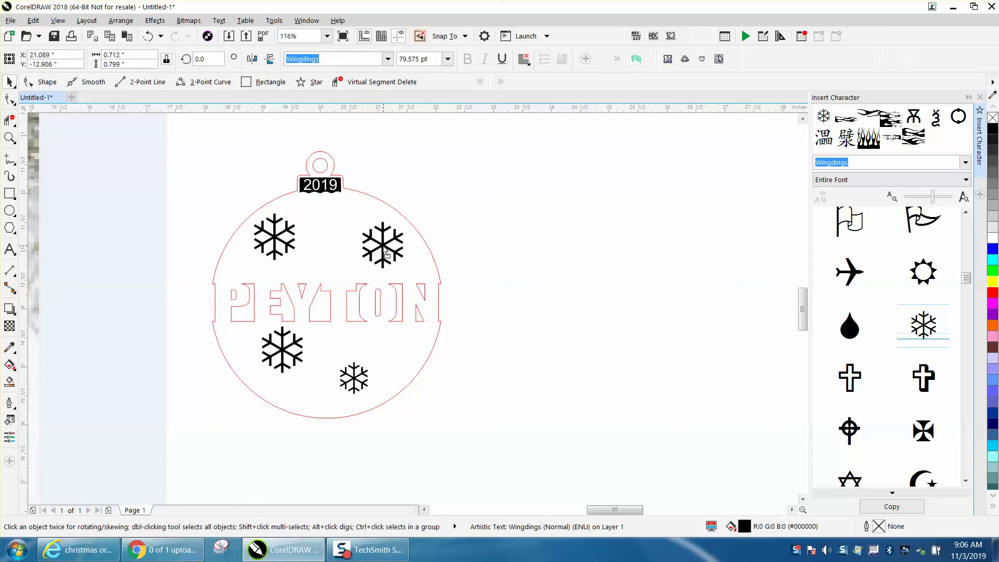
left_click_drag(386, 254, 401, 233)
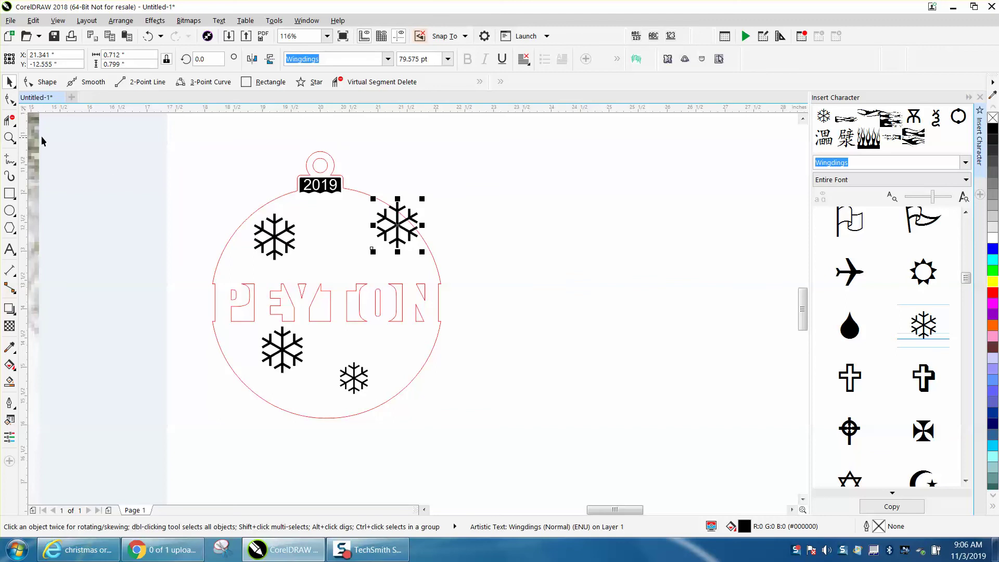
left_click(10, 138)
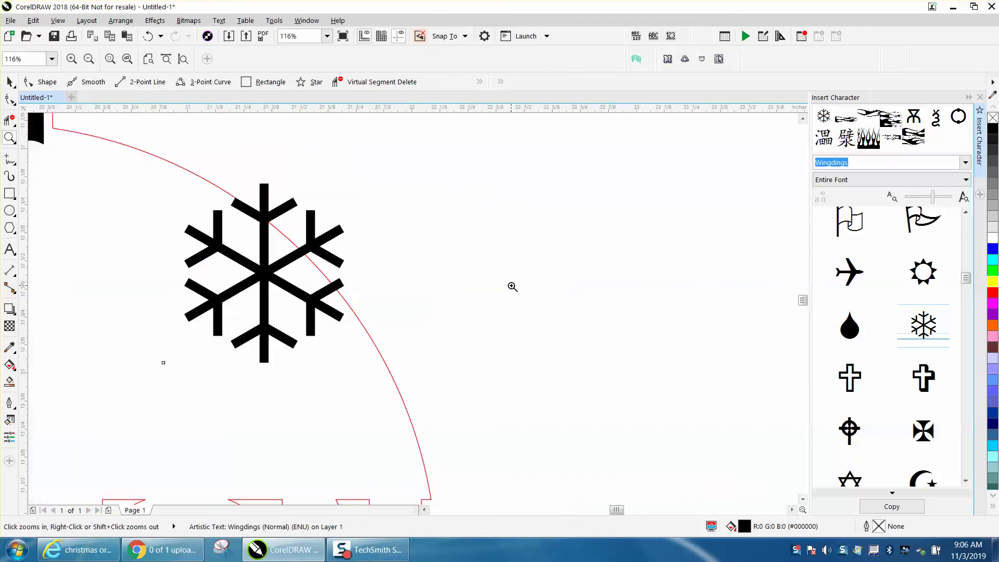
left_click(9, 81)
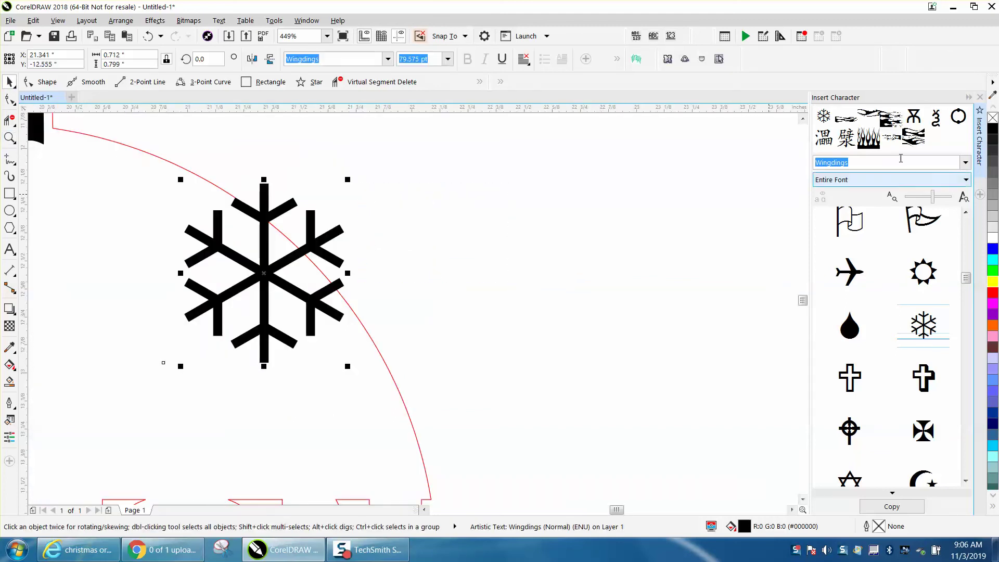
left_click(993, 118)
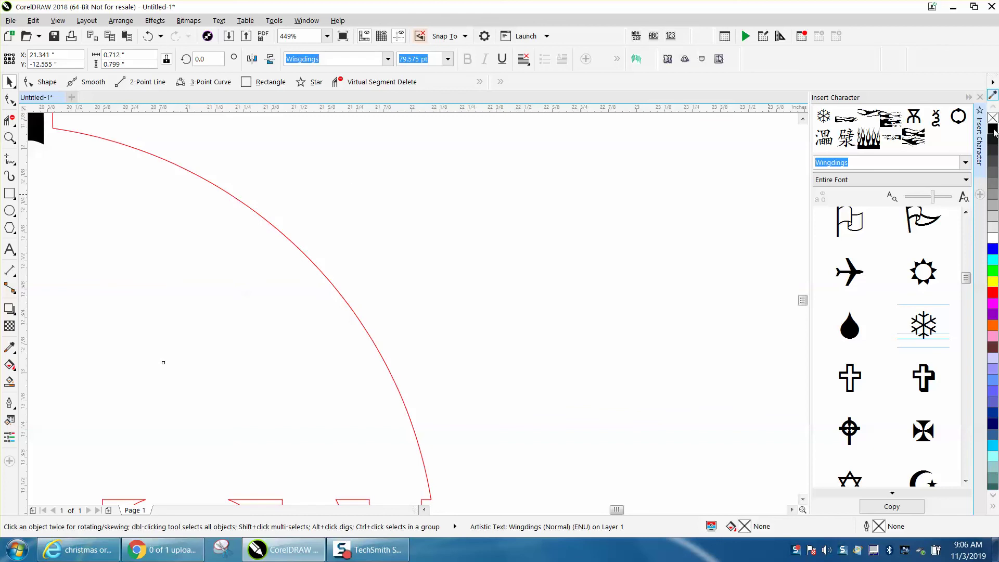
right_click(992, 129)
Convert the outlined snowflake on the ornament's edge to curves.
left_click(7, 121)
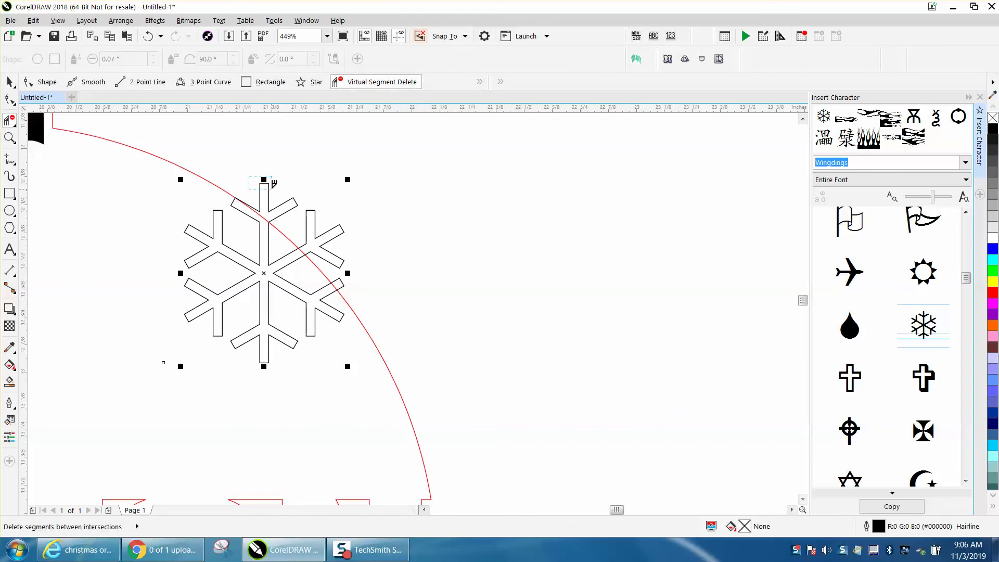
left_click(9, 82)
left_click(121, 21)
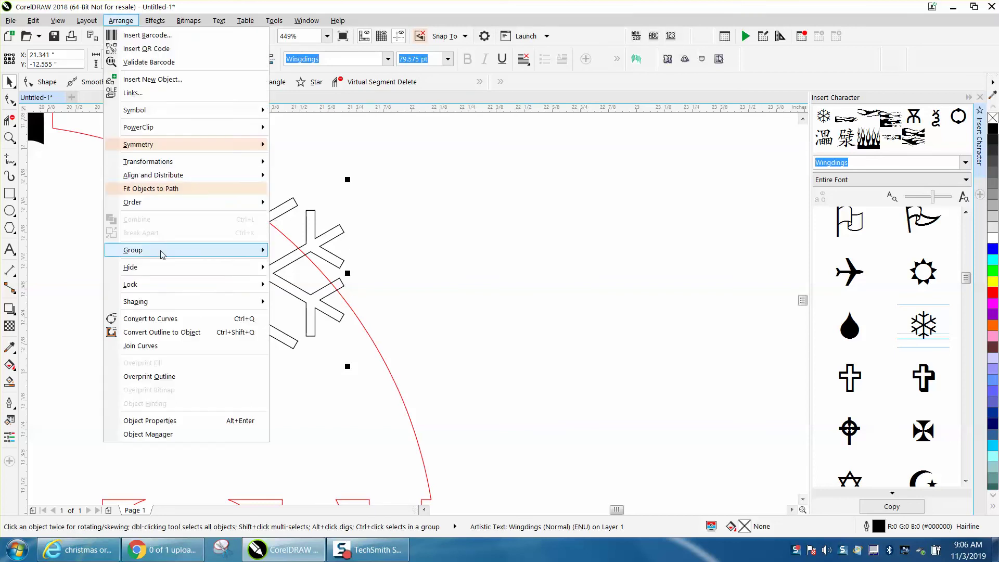
left_click(166, 319)
Trim off the snowflake segments outside the ornament's edge using Virtual Segment Delete.
left_click(9, 120)
mouse_move(261, 180)
left_mouse_down()
mouse_move(341, 227)
mouse_move(346, 263)
left_mouse_up()
left_click(344, 281)
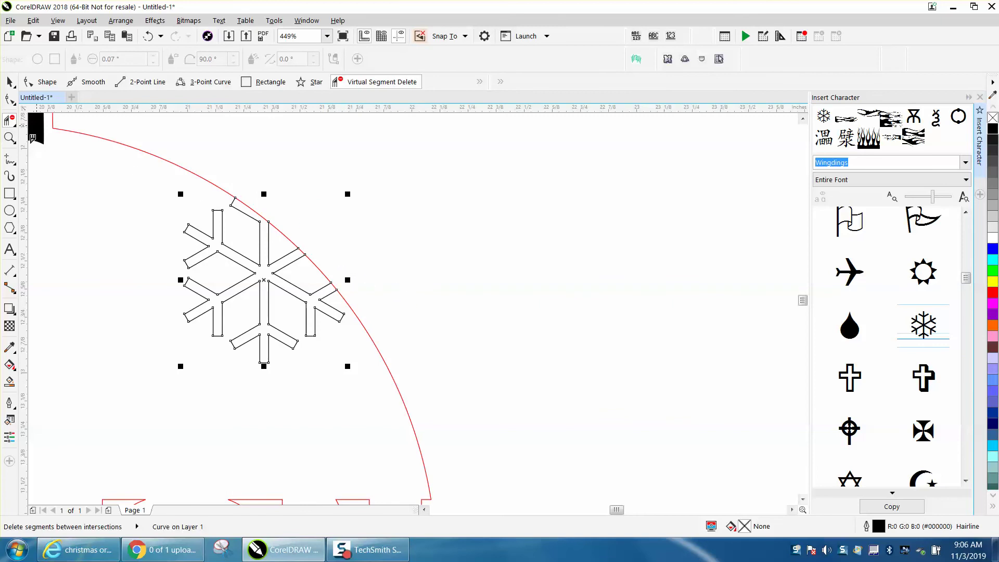
Smart Fill the trimmed snowflake with black and no outline, and nudge the filled shape 1 inch to the right.
left_click(10, 381)
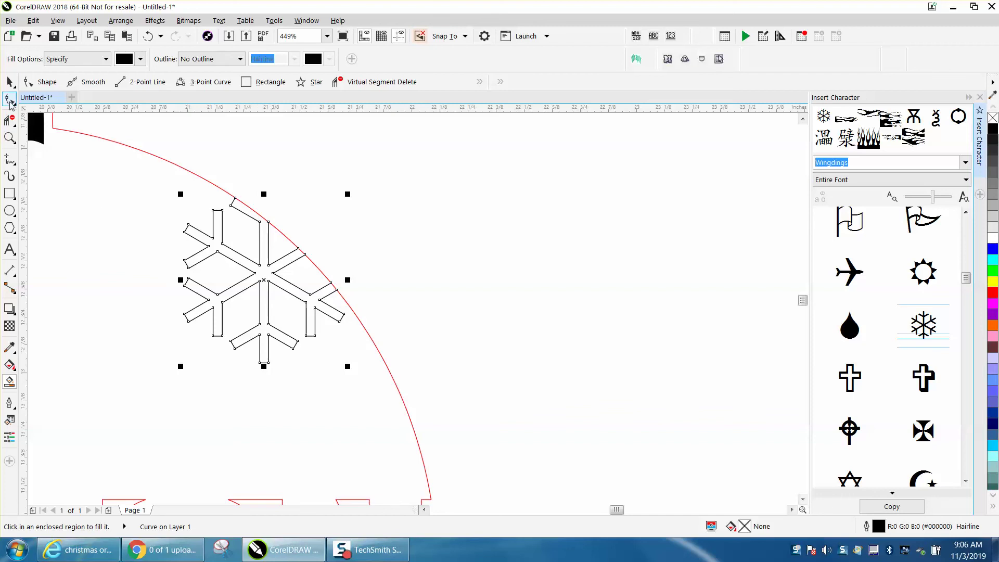
left_click(9, 82)
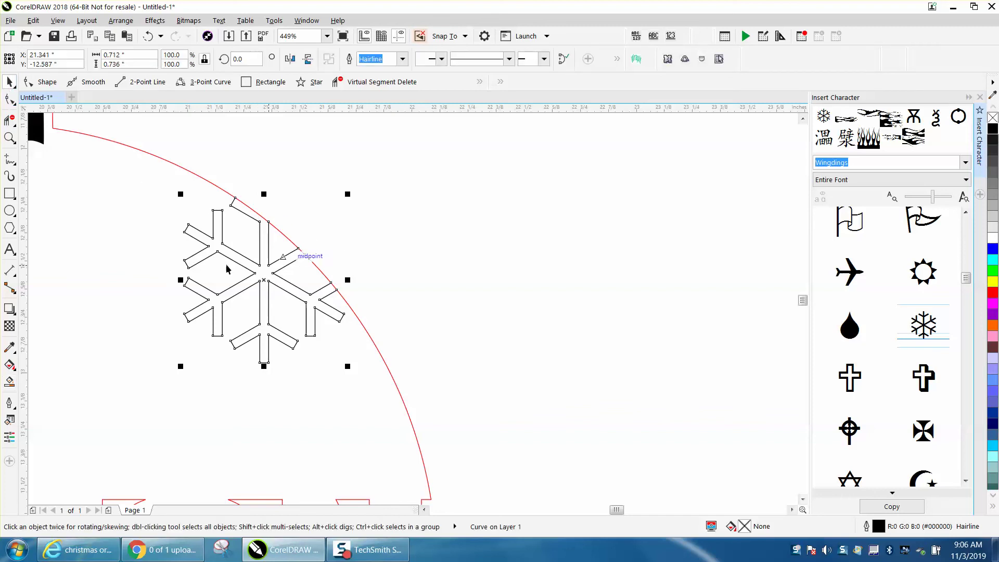
left_click(213, 147)
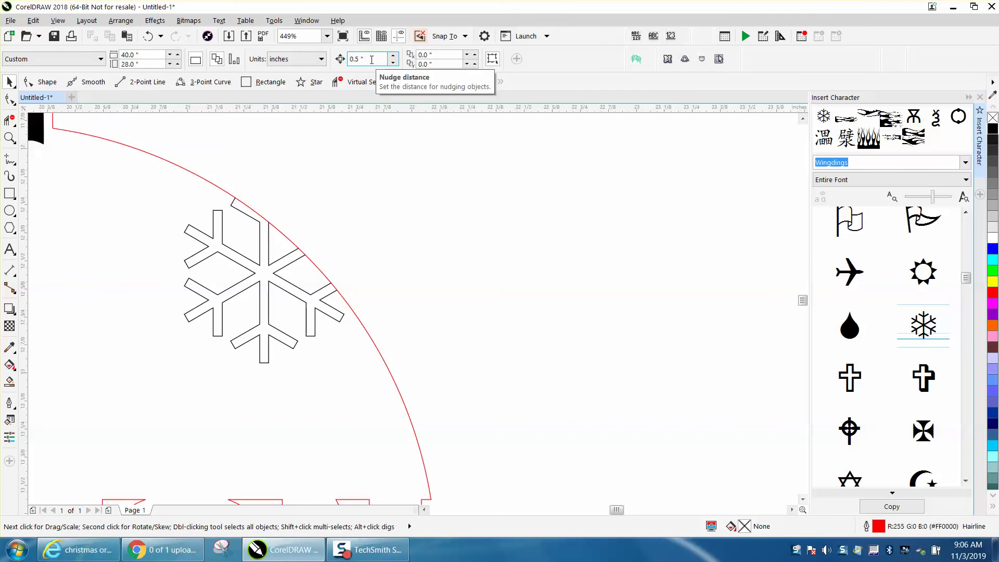
left_click(10, 382)
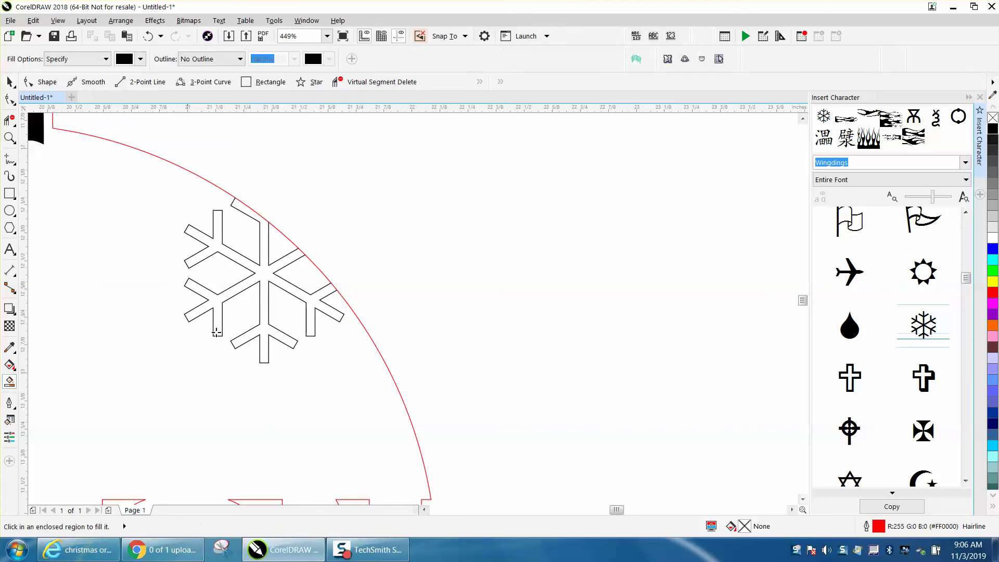
left_click(264, 285)
key("Right")
key("Right")
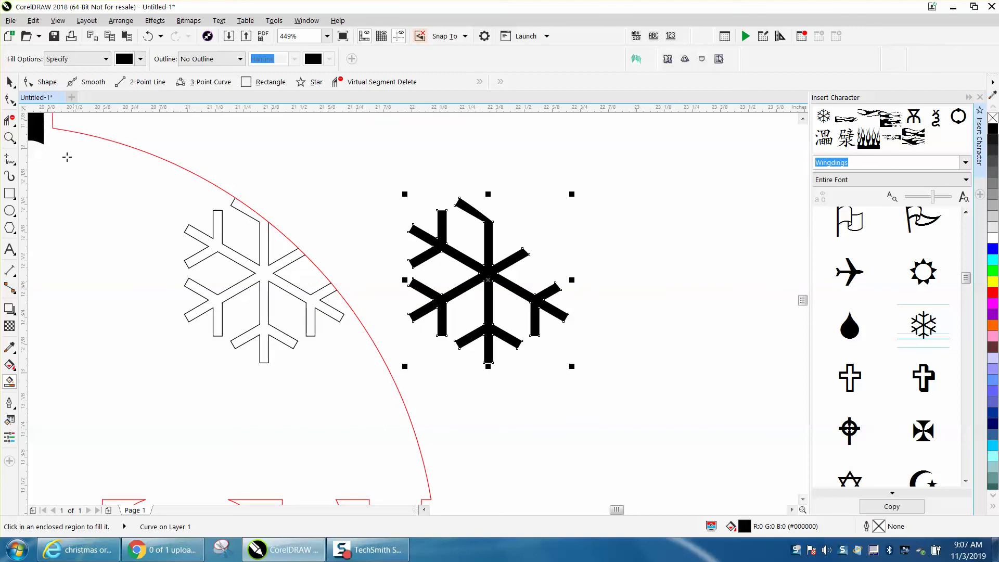
Delete the trimmed snowflake outline from the ornament, keeping the black-filled version.
left_click(9, 82)
left_click(260, 285)
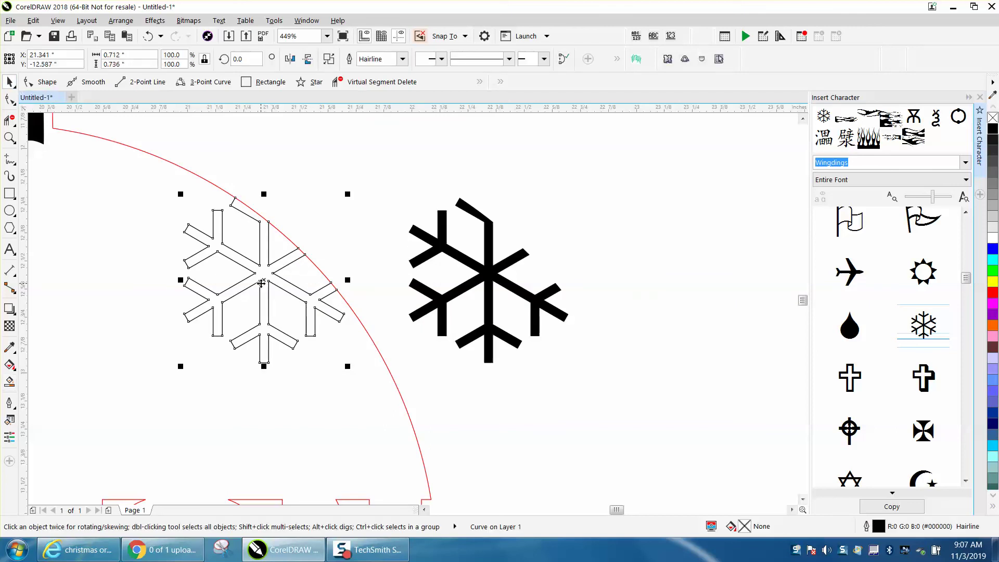
key("Delete")
Clear the fill of the trimmed snowflake outside the ornament and fill it with black again.
left_click(495, 281)
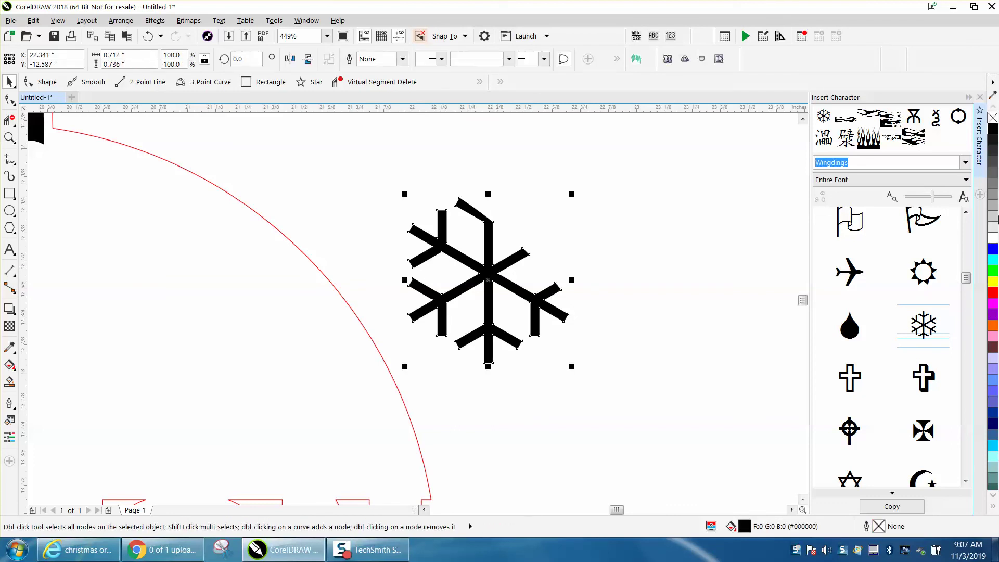
left_click(992, 120)
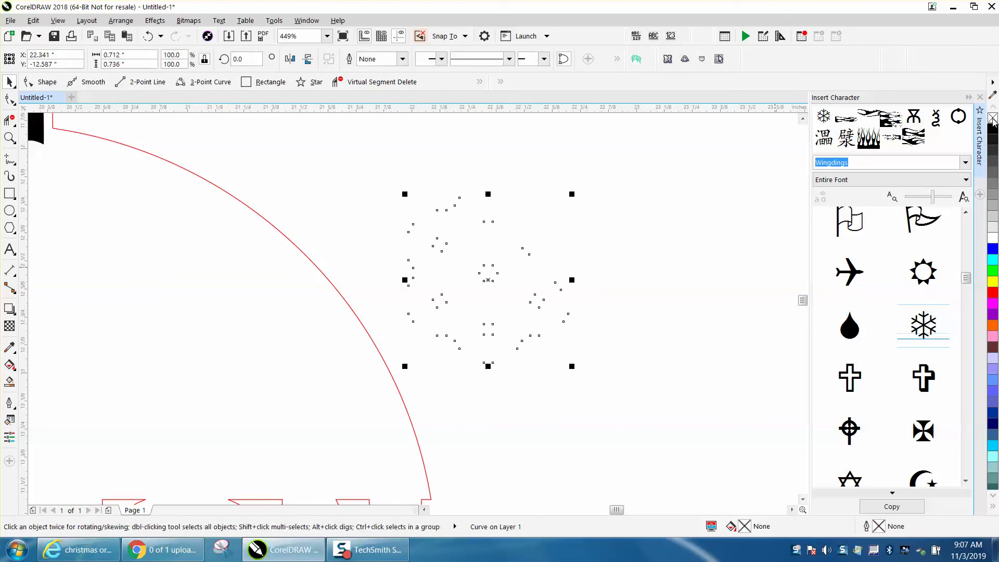
left_click(992, 128)
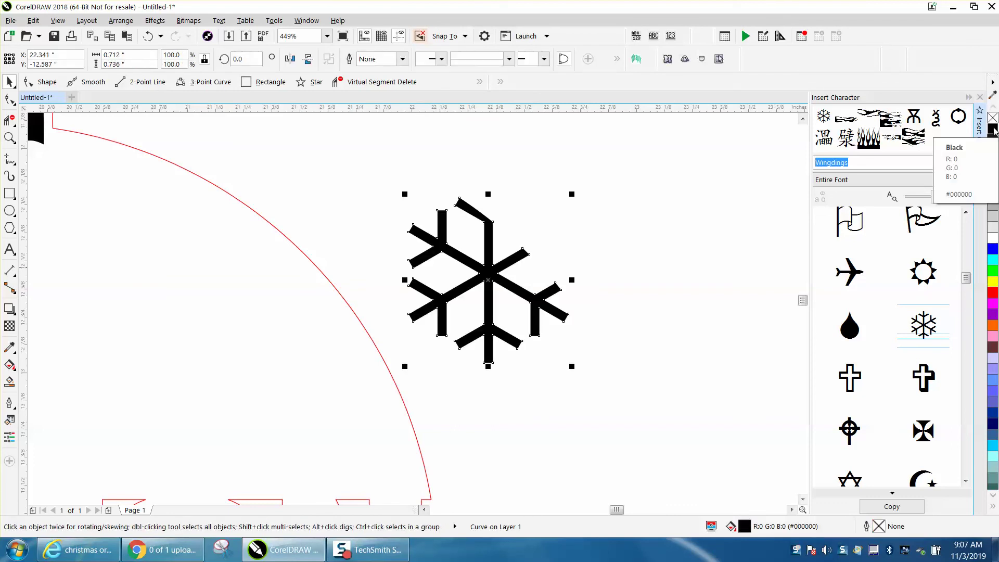
Nudge the black-filled trimmed snowflake 1 inch left, back against the ornament's edge.
key("Left")
key("Left")
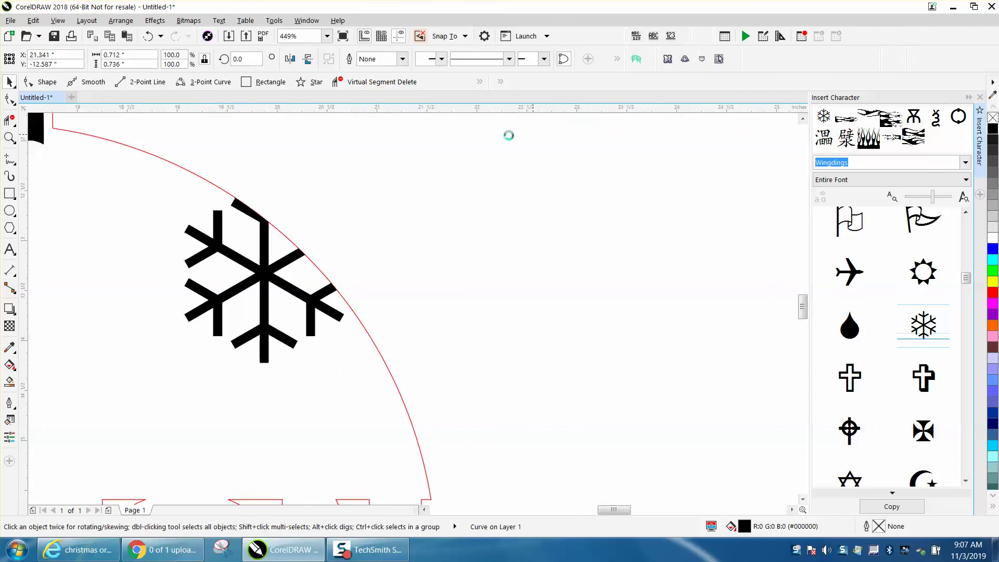
Enlarge the smallest snowflake to about 1.31 by 1.47 inches and place it below the name, overlapping the last letters' lower edge.
scroll(541, 138, "down", 3)
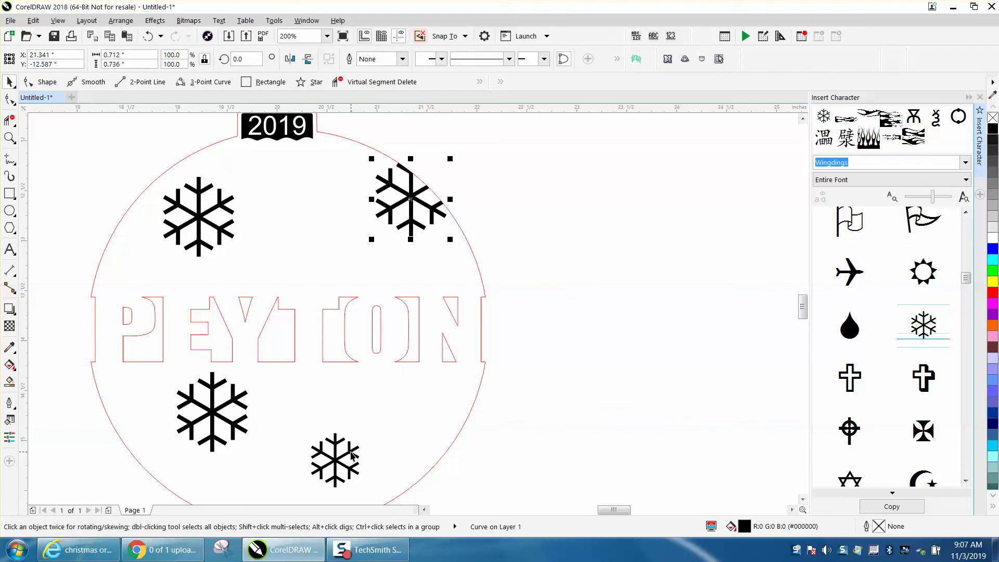
left_click(352, 454)
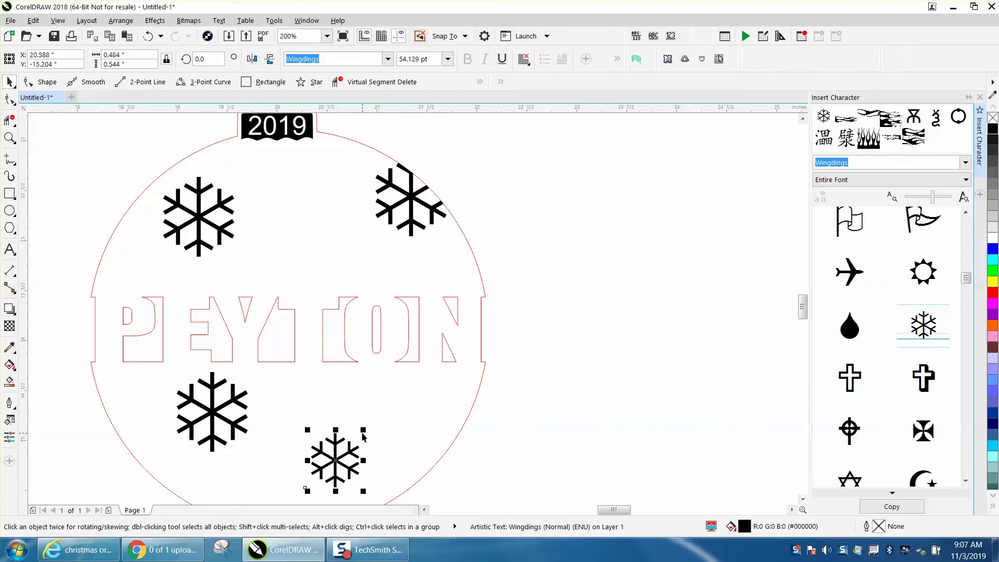
left_click_drag(363, 429, 652, 253)
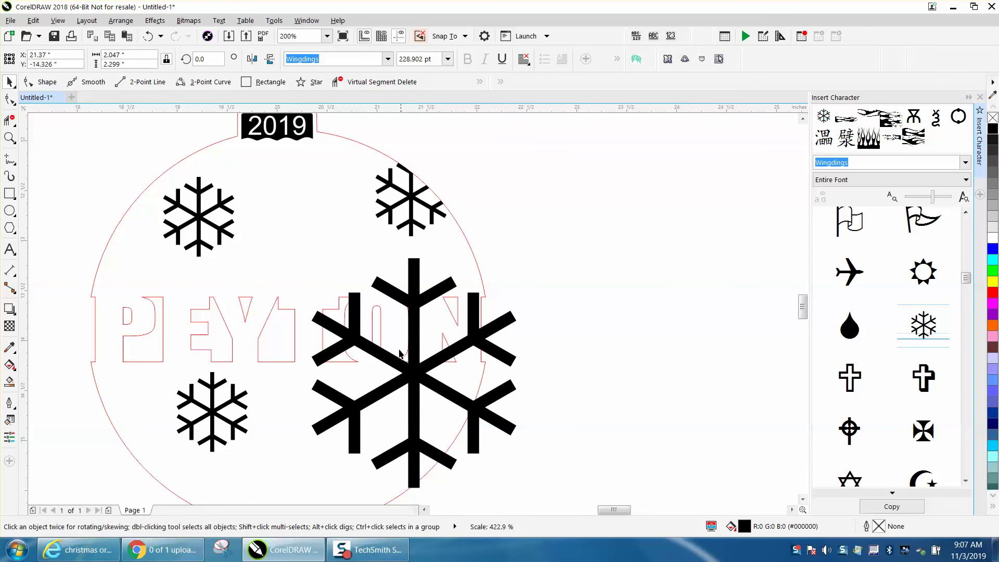
left_click_drag(399, 353, 366, 365)
left_click_drag(464, 241, 427, 321)
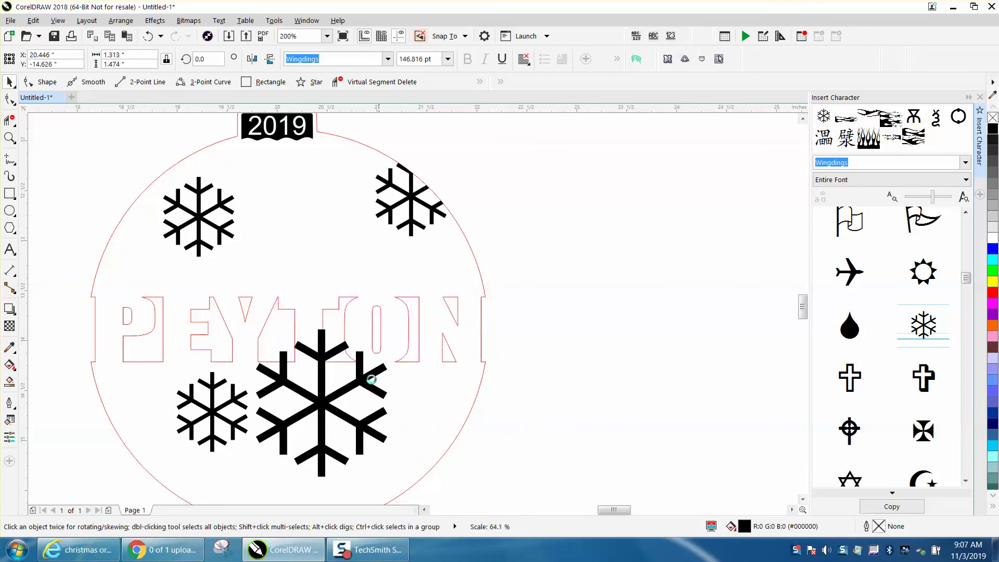
left_click_drag(324, 410, 363, 426)
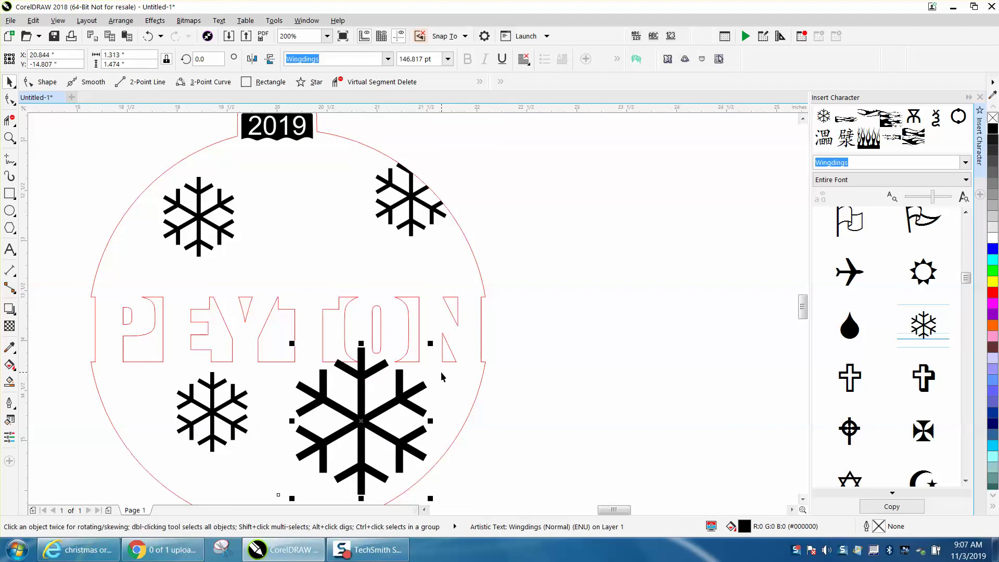
scroll(430, 354, "down", 2)
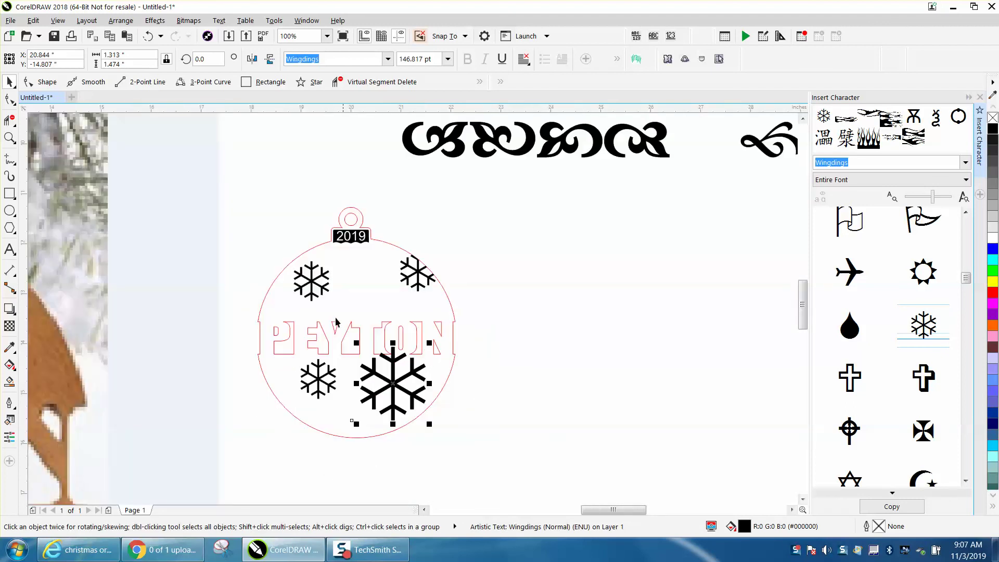
left_click_drag(241, 196, 566, 463)
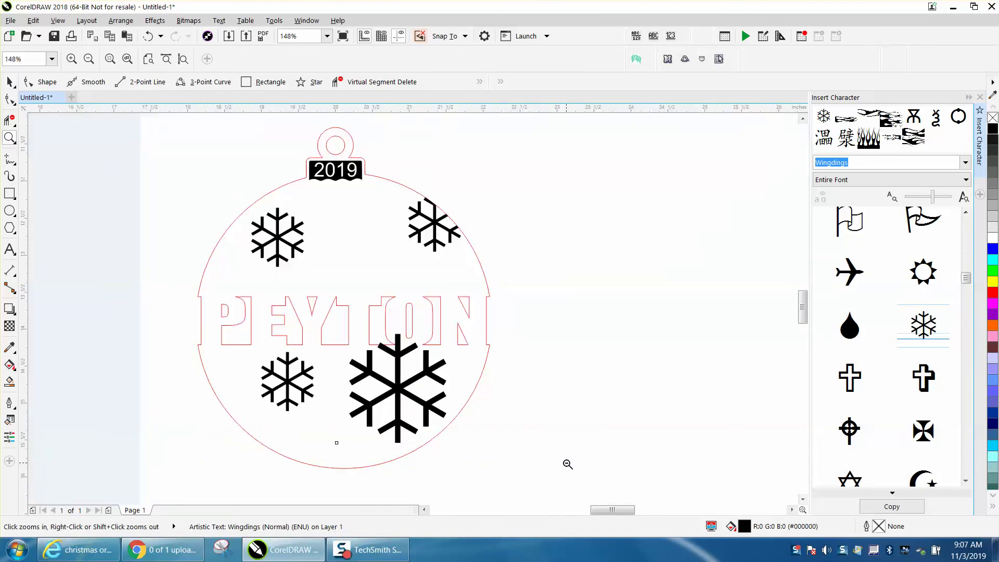